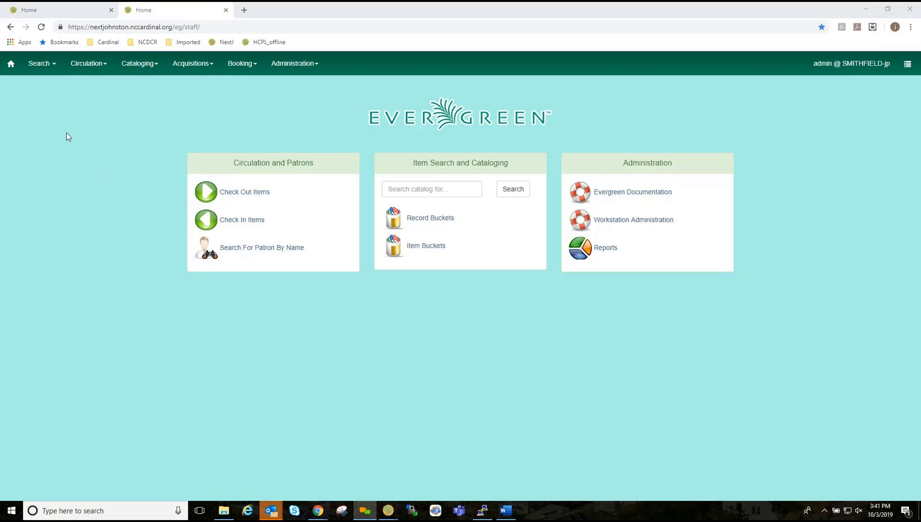
Find the test patron by their pasted card barcode and view their record details
click(55, 67)
click(54, 86)
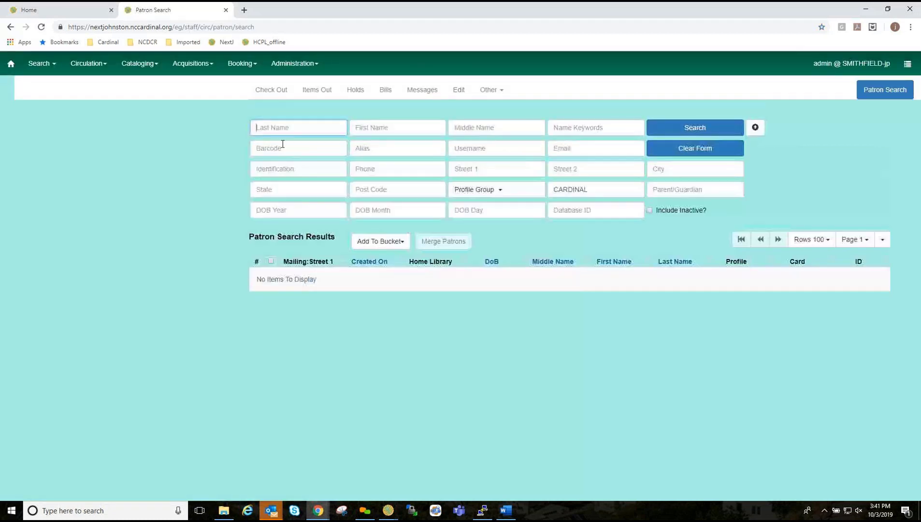
right_click(265, 150)
click(287, 206)
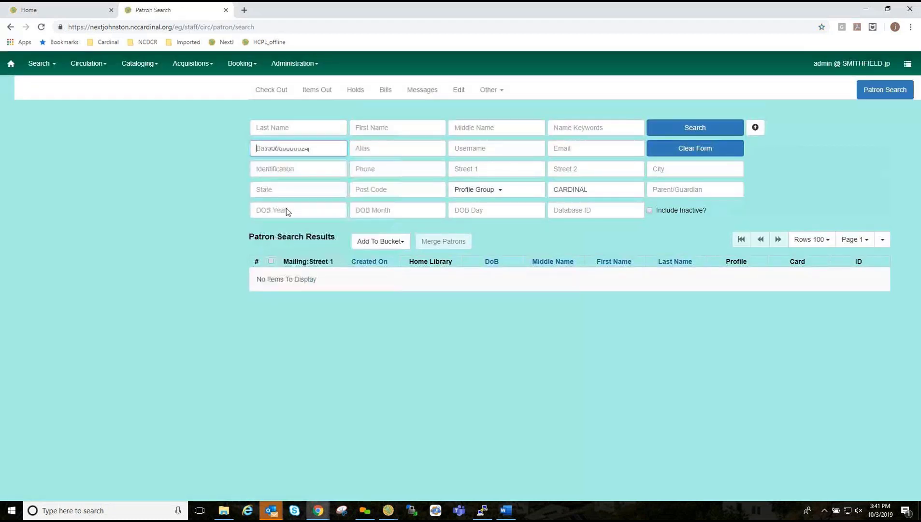
click(692, 131)
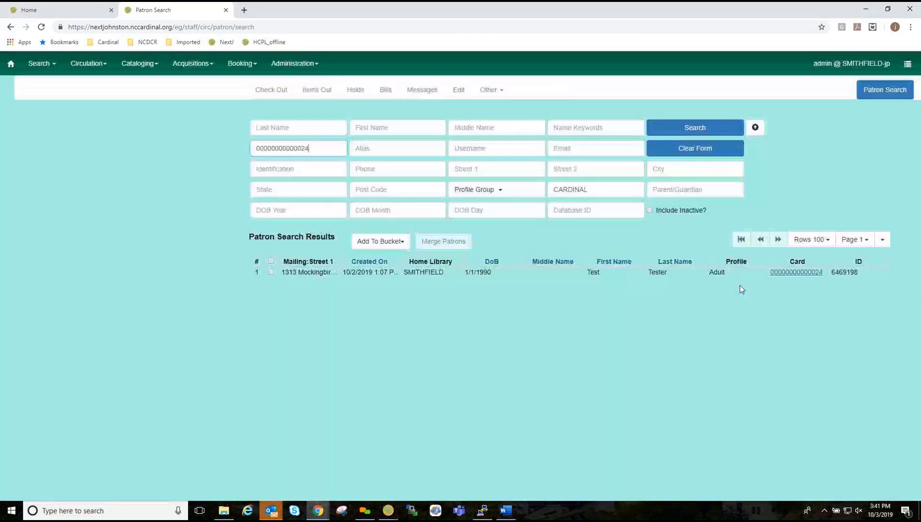
click(796, 273)
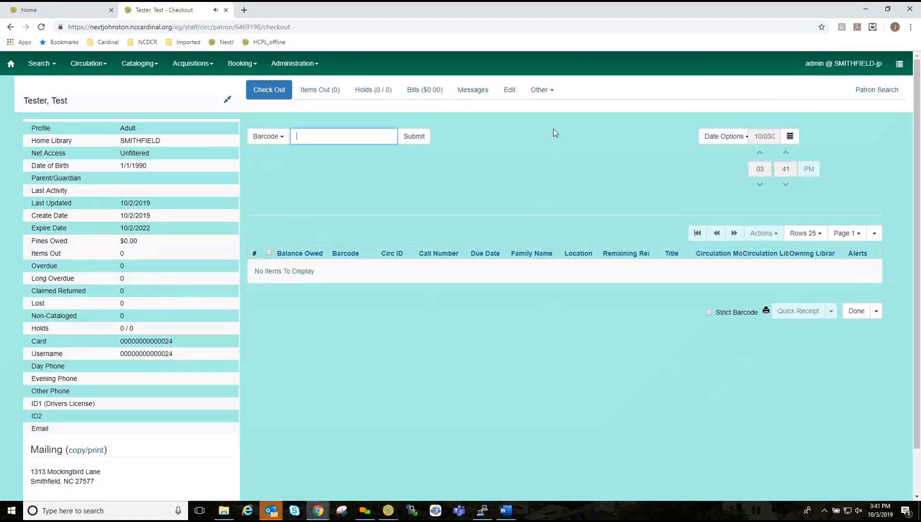
click(510, 91)
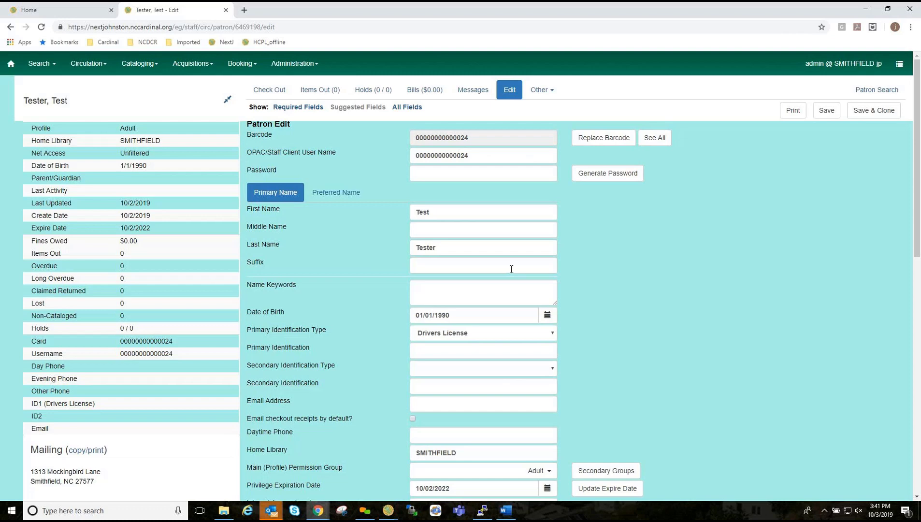
click(11, 67)
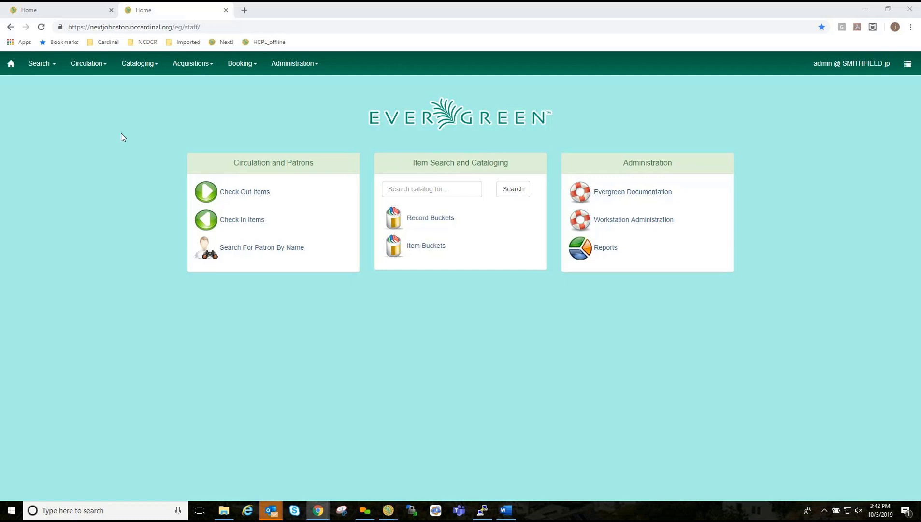
Open Offline Circulation and highlight parts of the server address in the URL
click(106, 64)
click(107, 333)
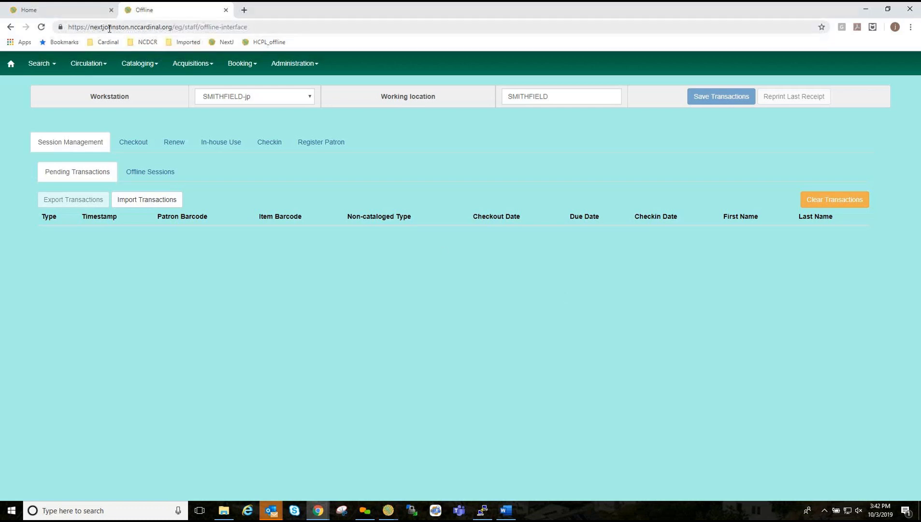
drag(103, 29, 247, 28)
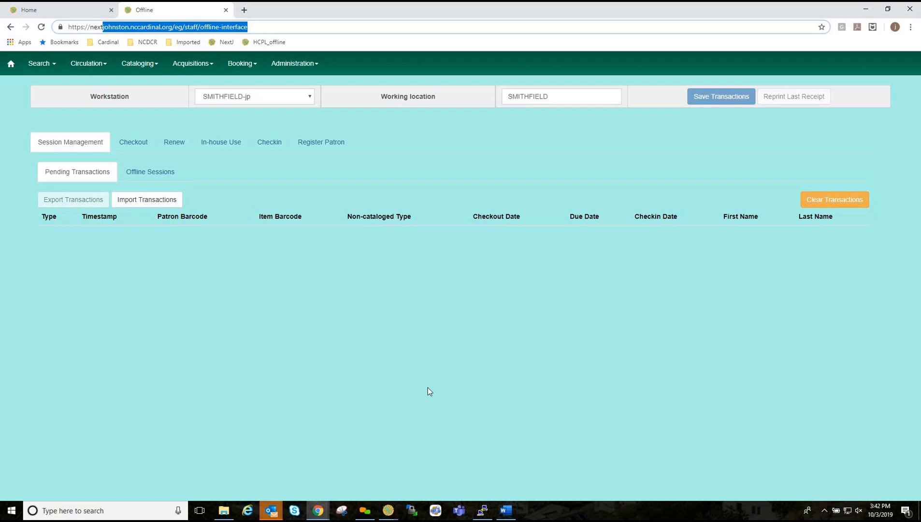
click(349, 326)
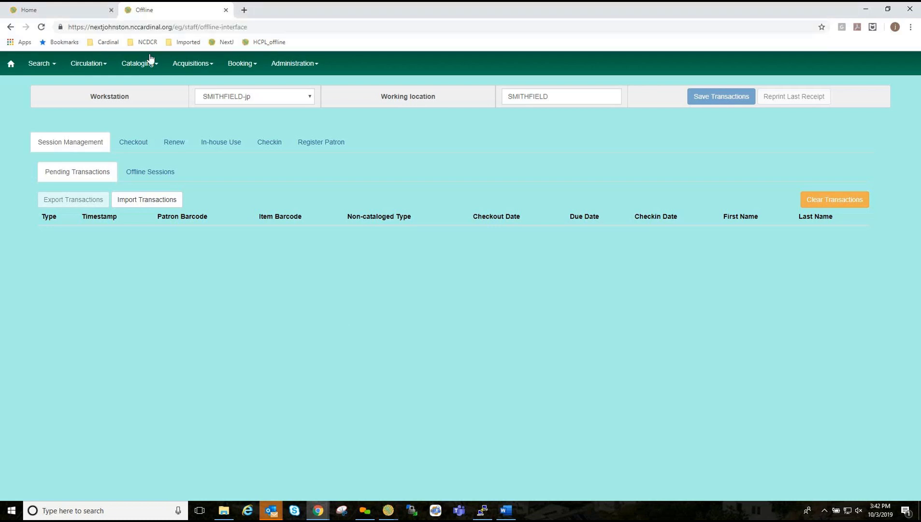
drag(90, 28, 103, 28)
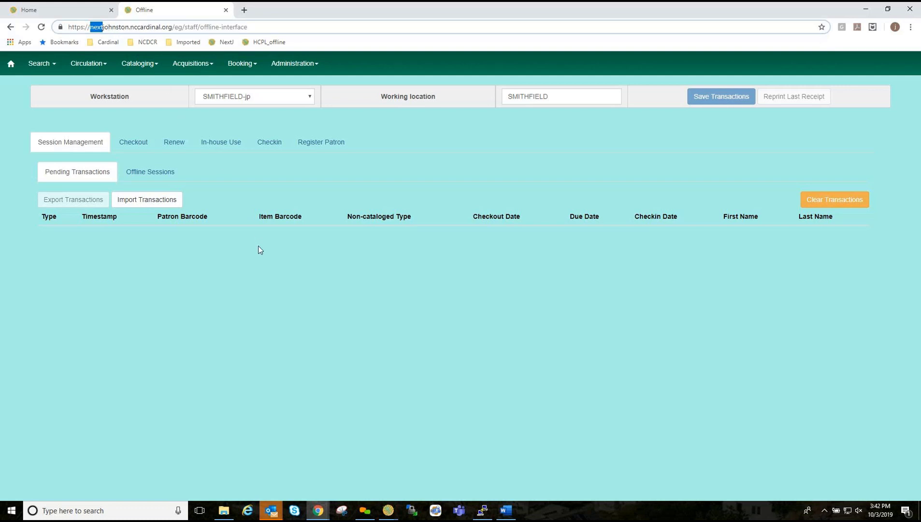
click(133, 117)
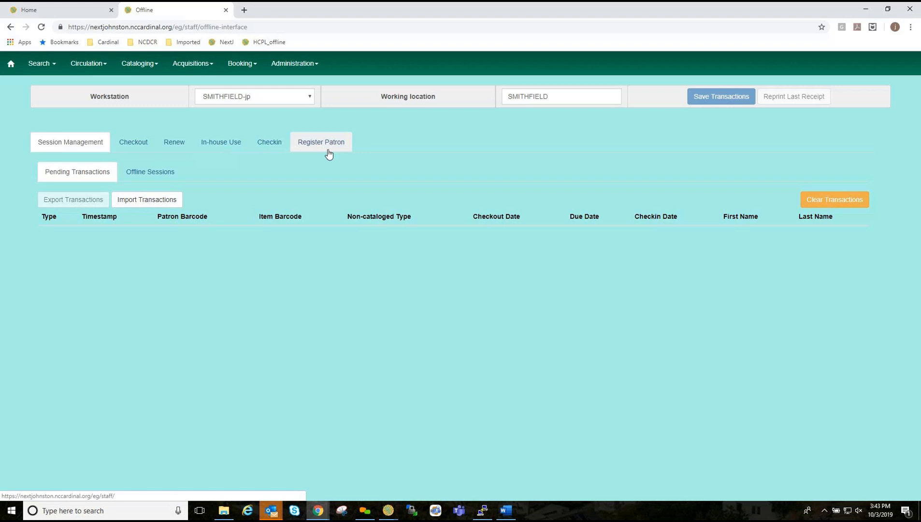
Switch to offline Checkout and confirm logging out into offline mode
click(132, 143)
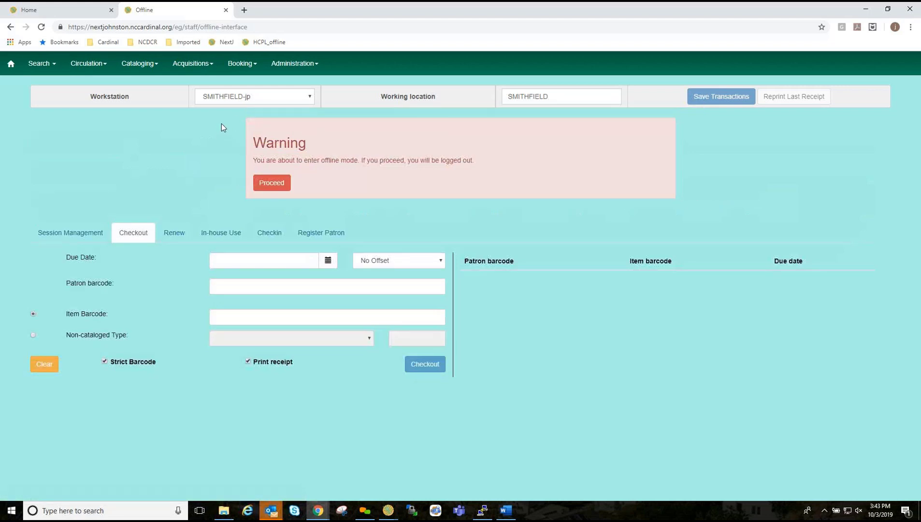
click(274, 183)
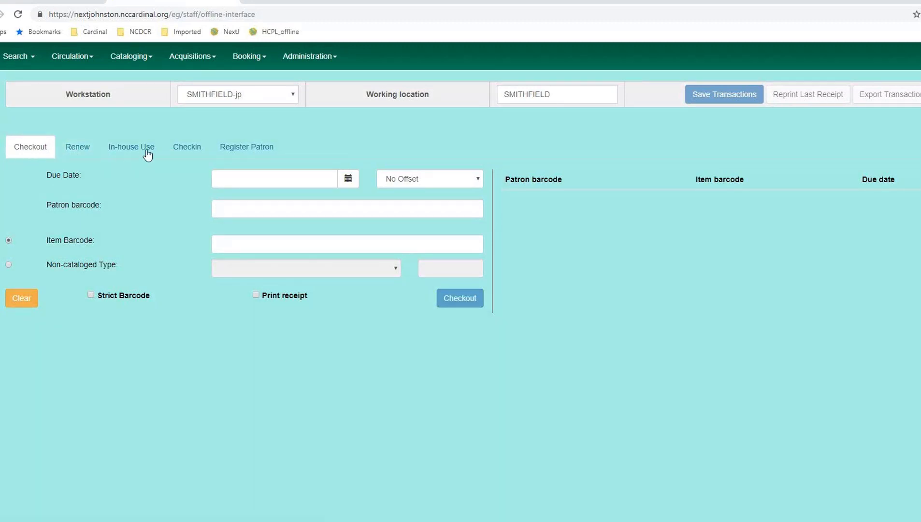
click(131, 153)
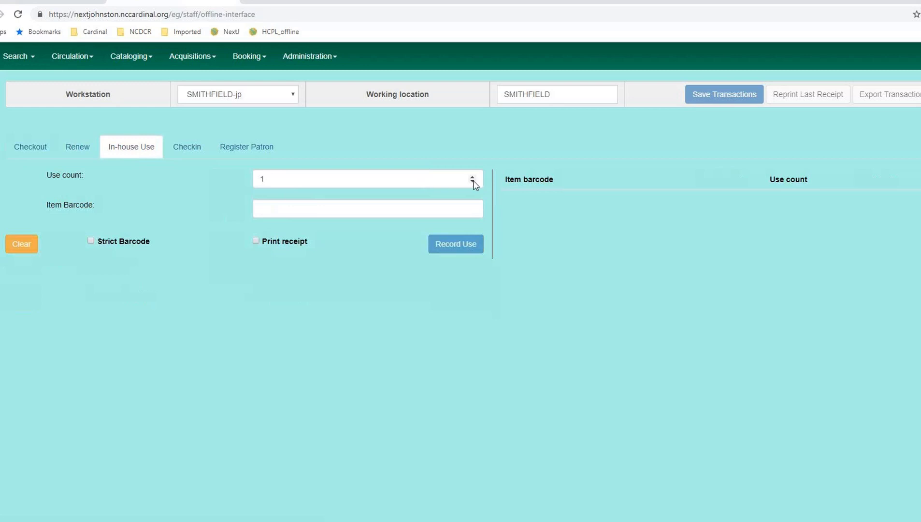
click(237, 151)
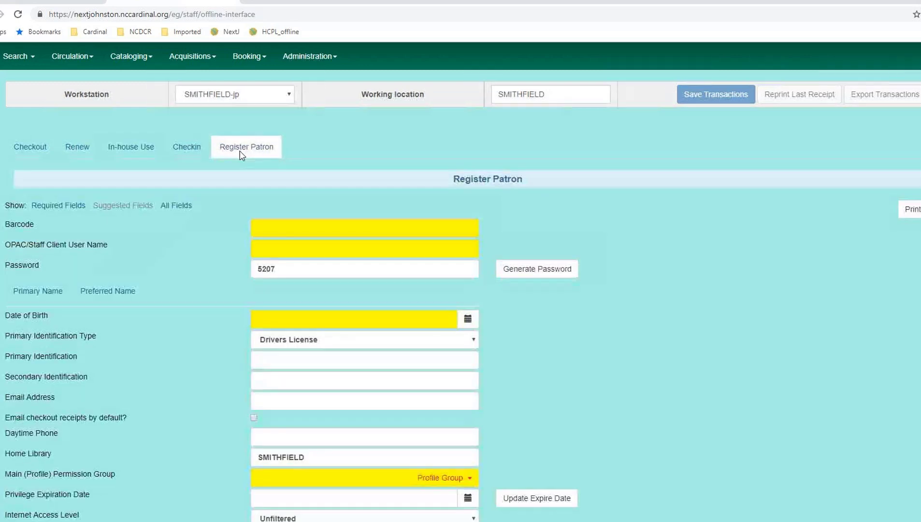
click(188, 154)
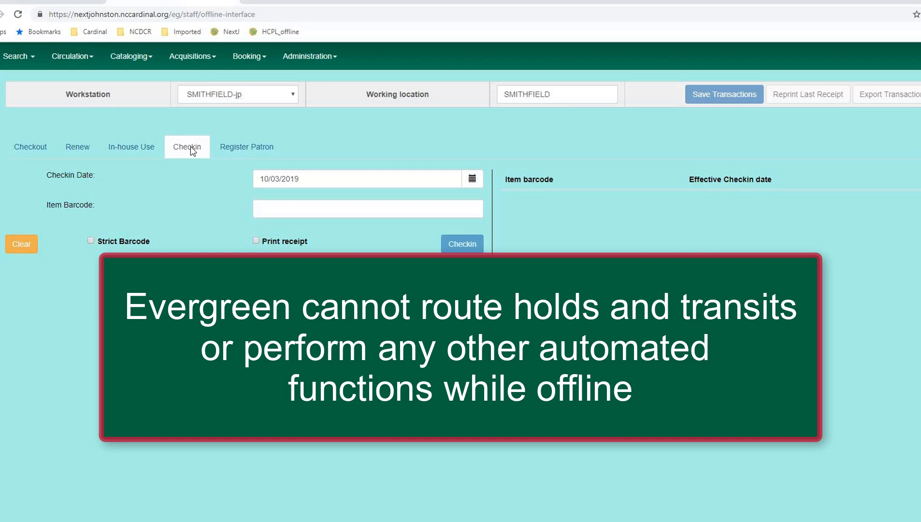
click(29, 151)
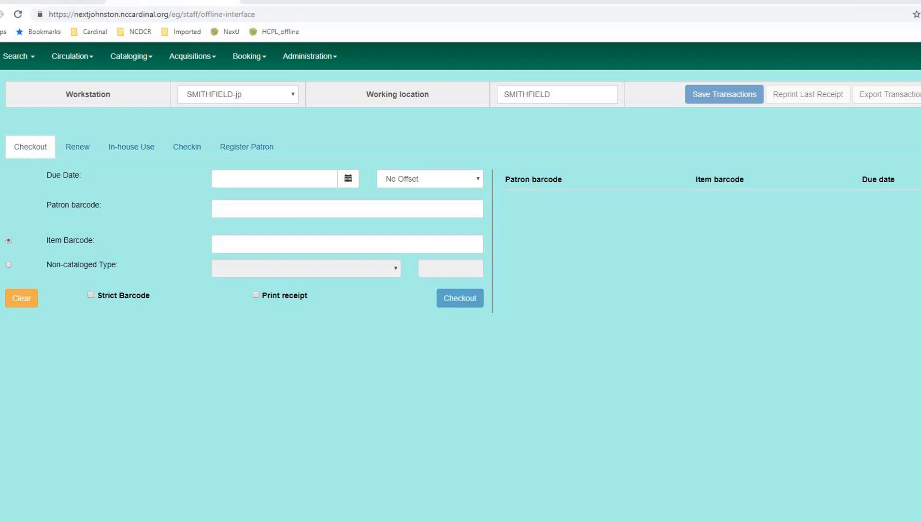
Paste the test patron's barcode and set the due date to 10/29/2019 with No Offset
click(238, 212)
right_click(238, 212)
click(256, 276)
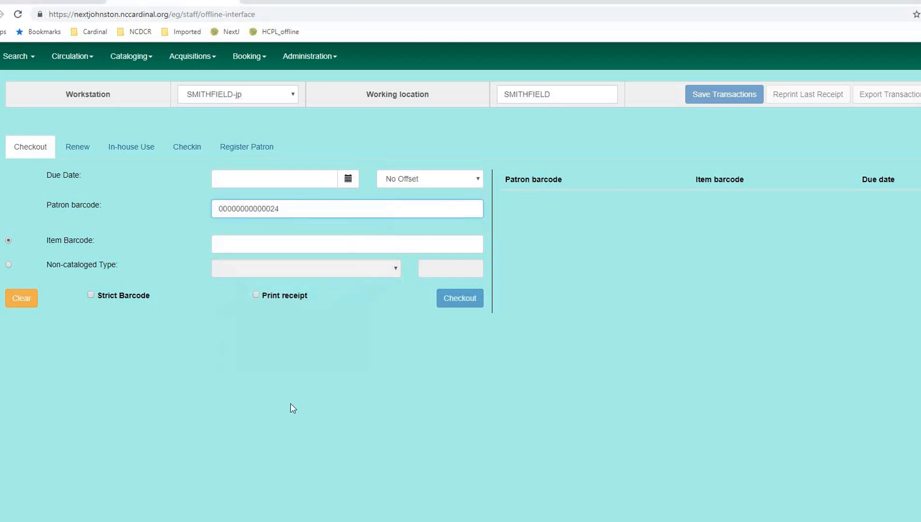
click(478, 180)
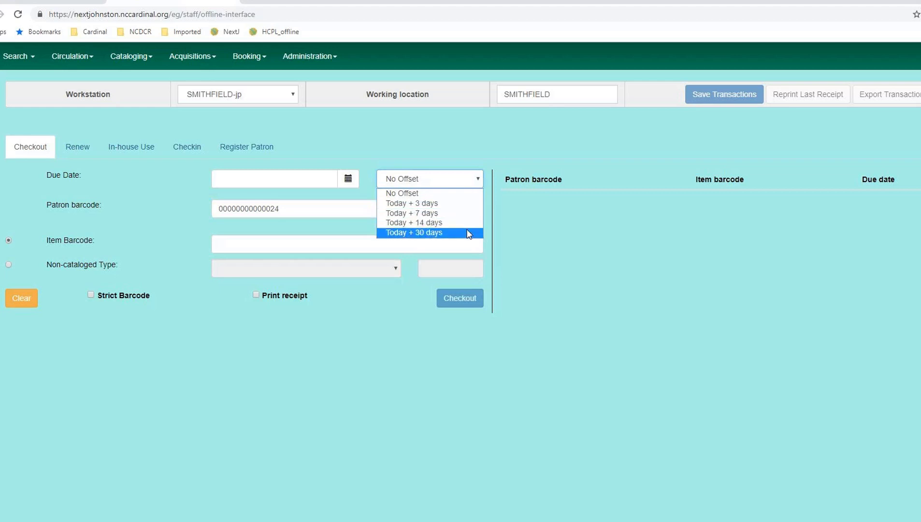
click(367, 180)
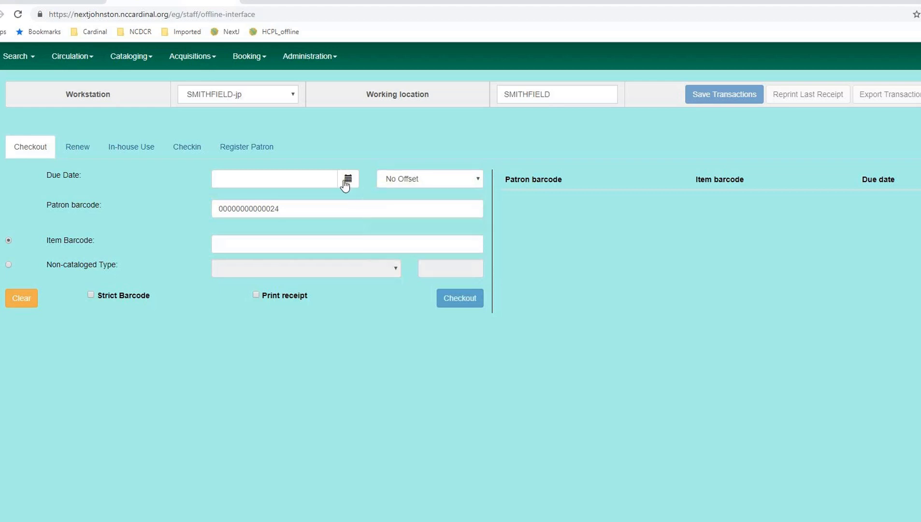
click(345, 181)
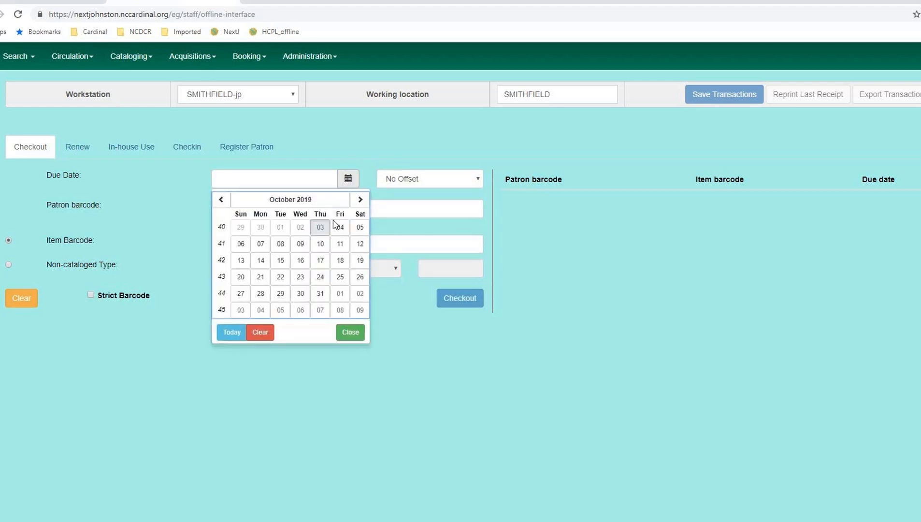
click(280, 295)
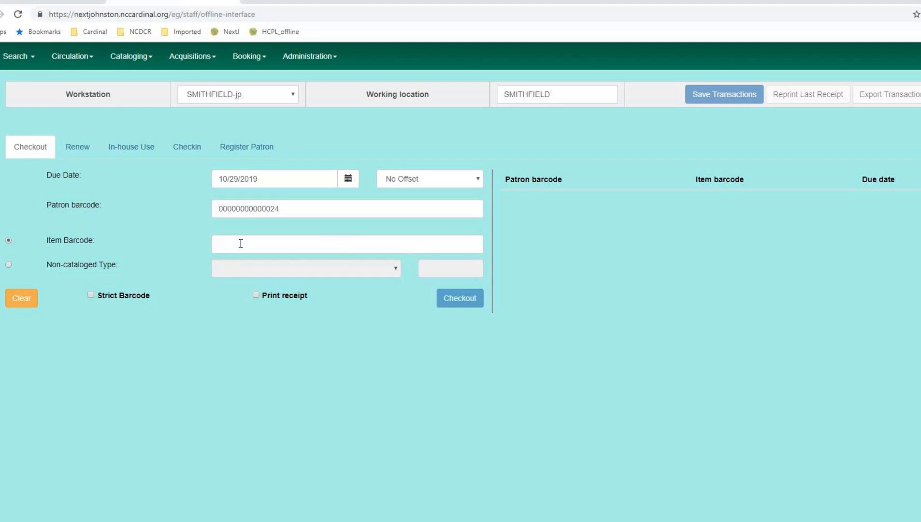
Switch the checkout to a Non-cataloged Type, leaving the type unselected
click(8, 264)
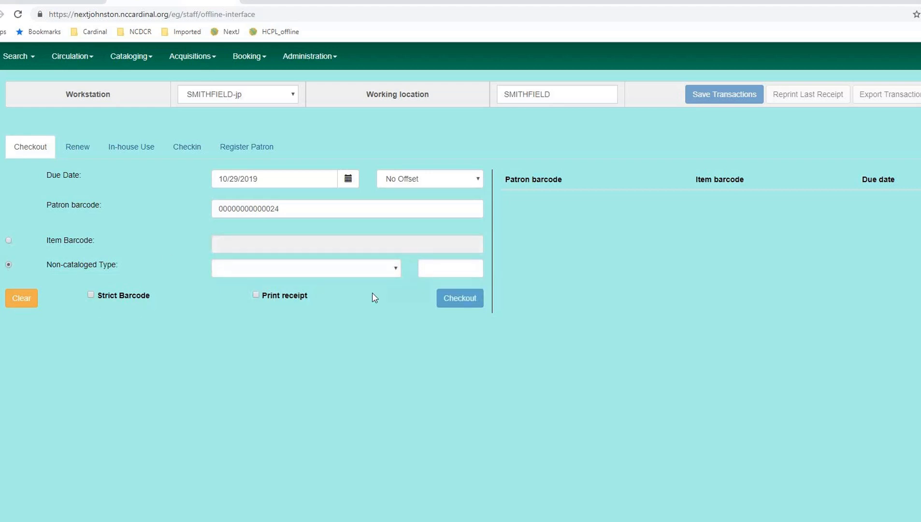
click(397, 269)
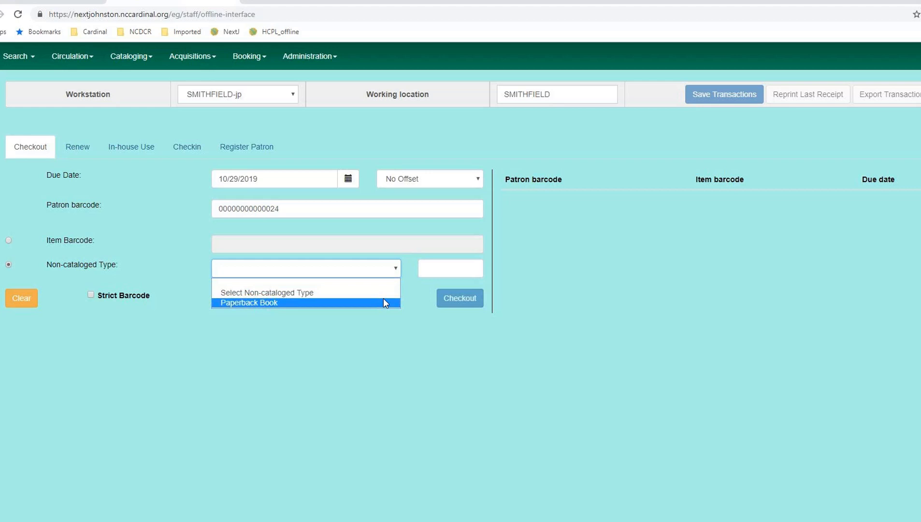
click(451, 270)
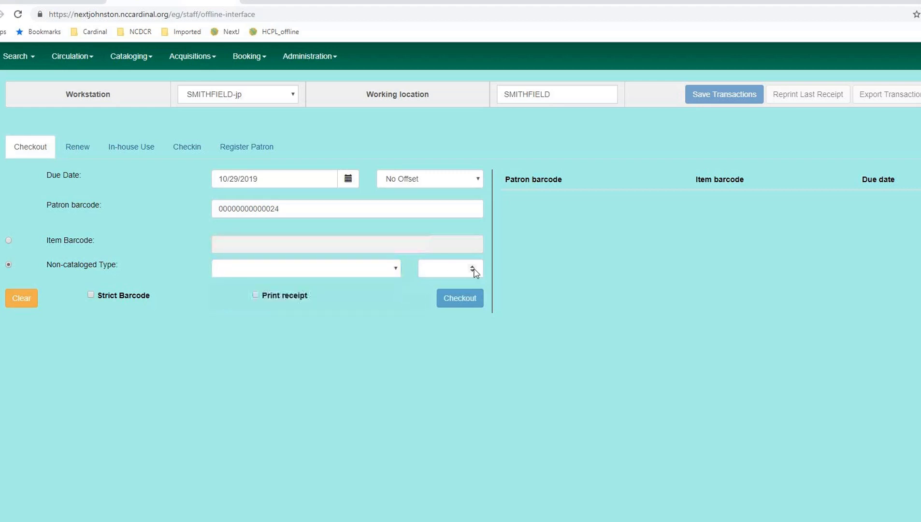
click(8, 241)
click(229, 244)
right_click(229, 244)
click(248, 313)
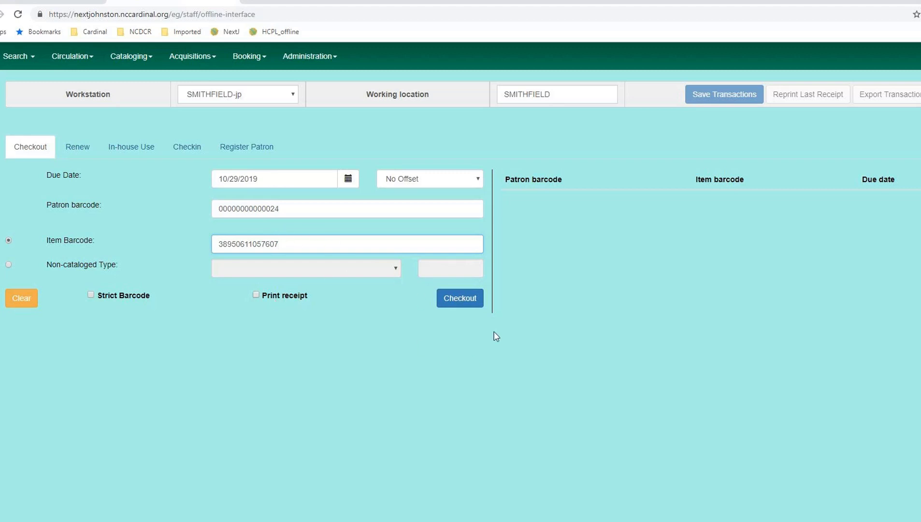
click(459, 300)
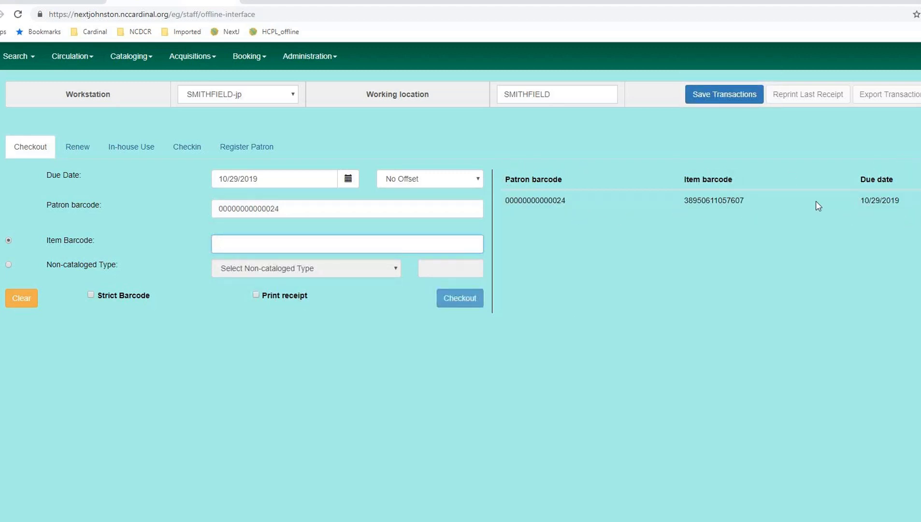
click(229, 245)
right_click(228, 245)
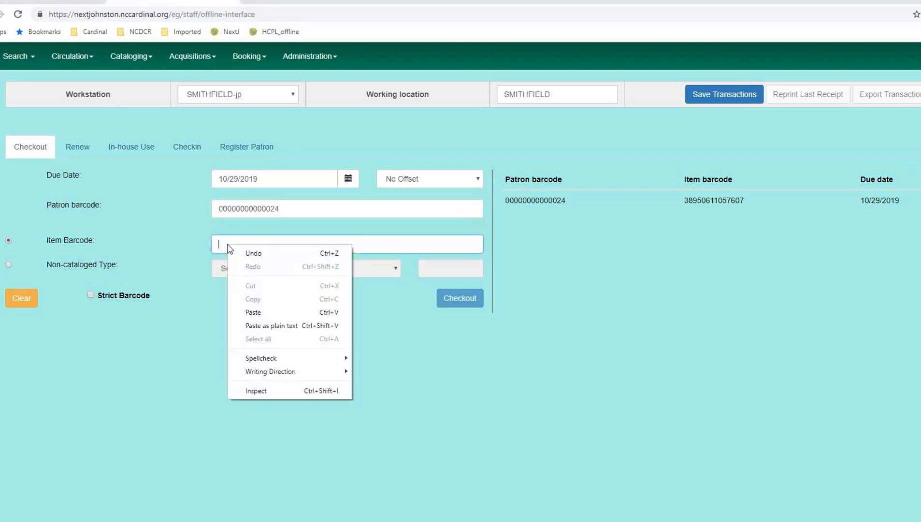
click(250, 313)
click(468, 301)
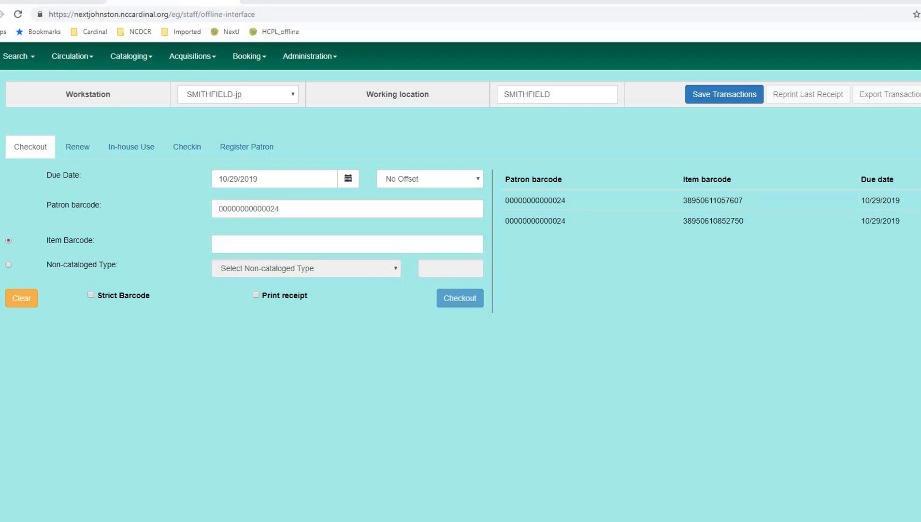
right_click(234, 243)
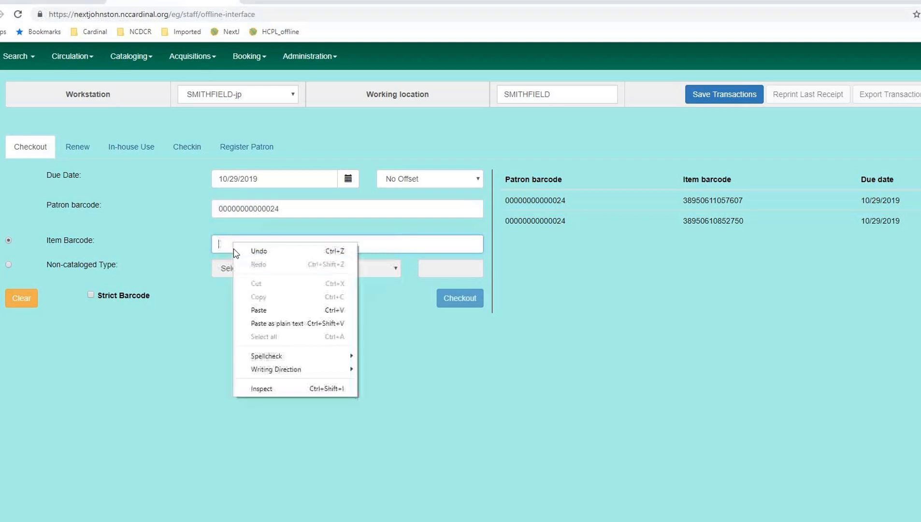
click(259, 310)
click(459, 298)
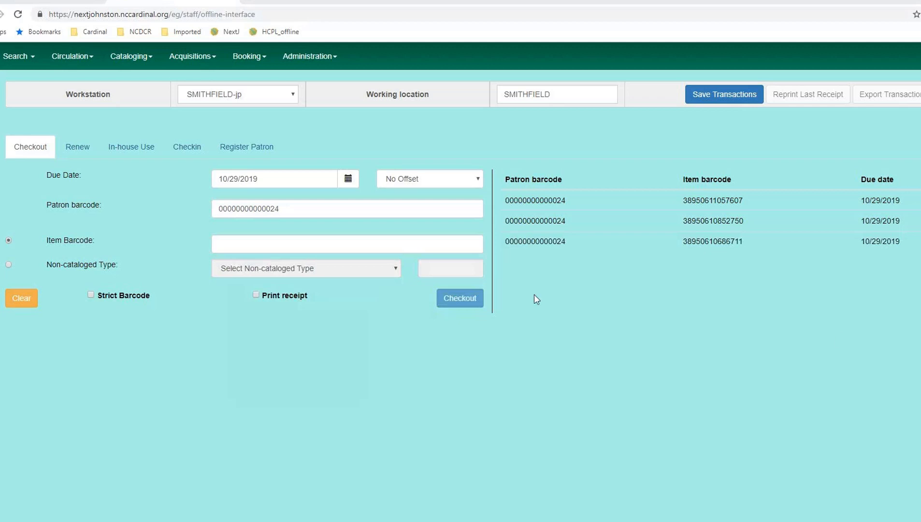
right_click(238, 244)
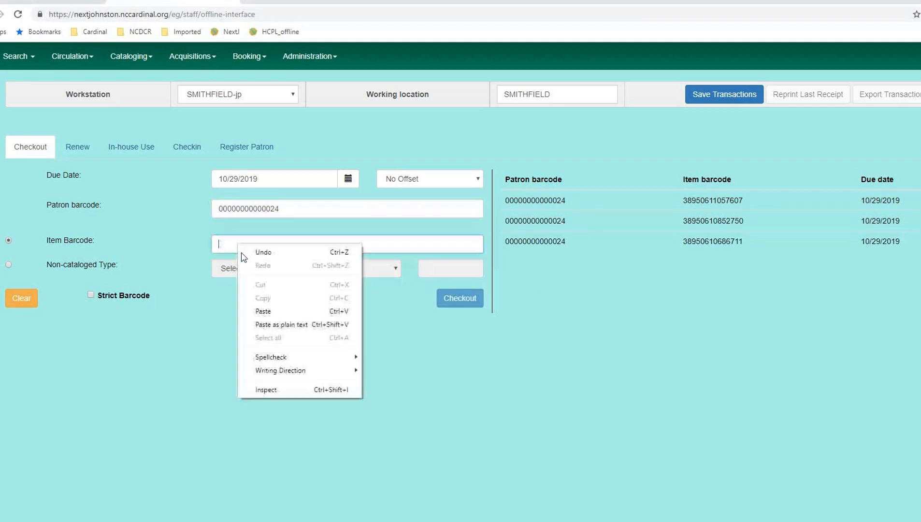
click(262, 312)
key(BackSpace)
key(BackSpace)
key(BackSpace)
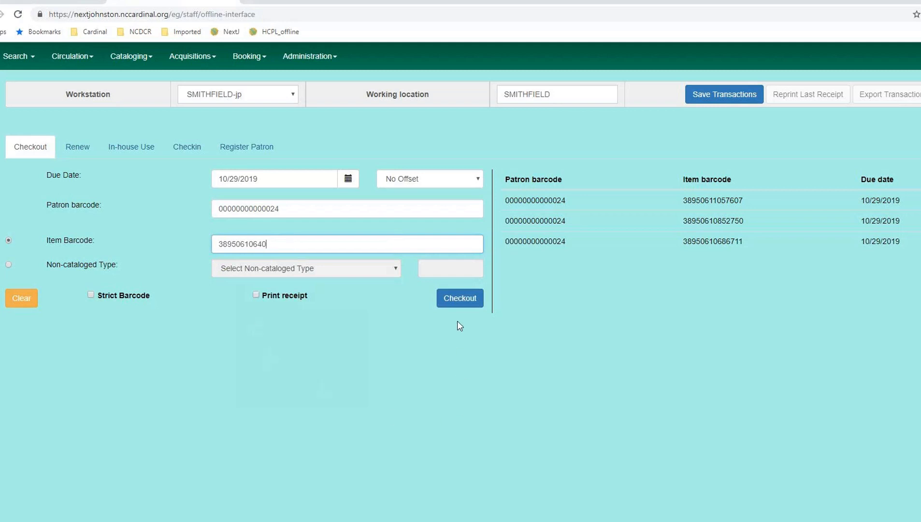
click(460, 298)
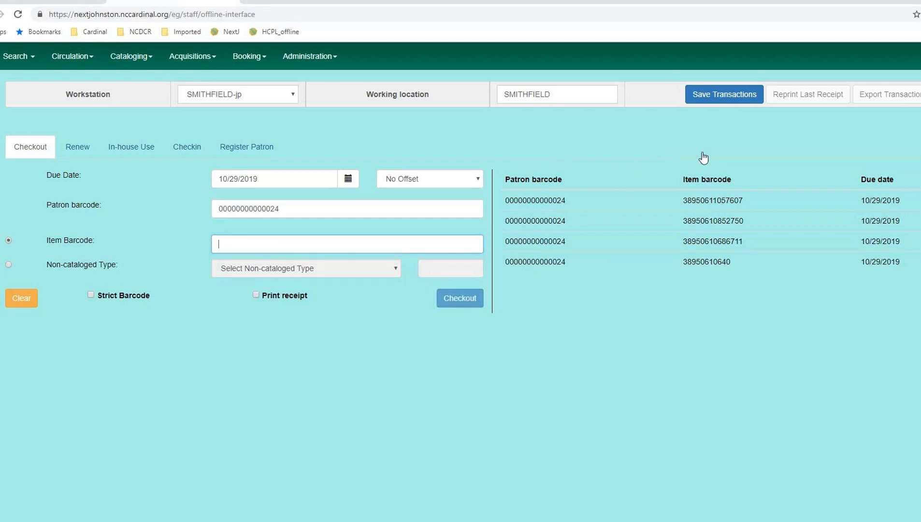
Save the offline transactions, return home, and sign back in at workstation SMITHFIELD-jp
click(722, 100)
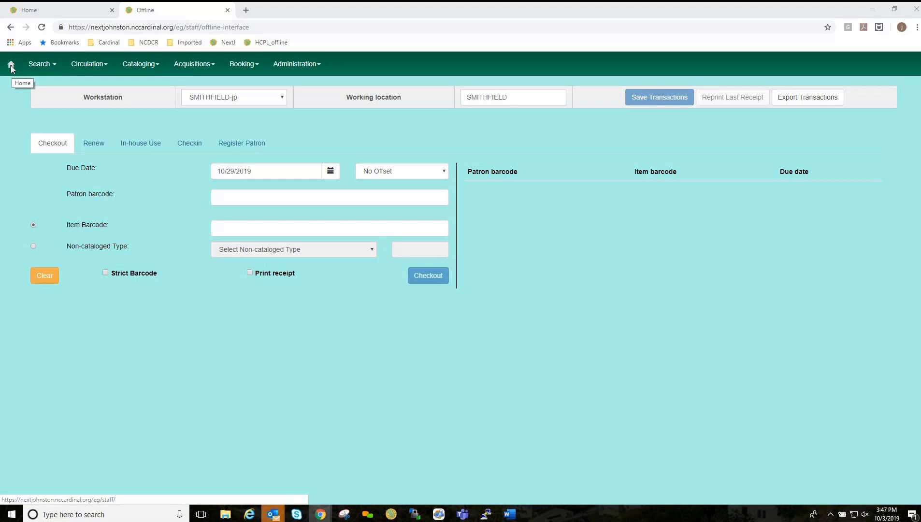
click(11, 65)
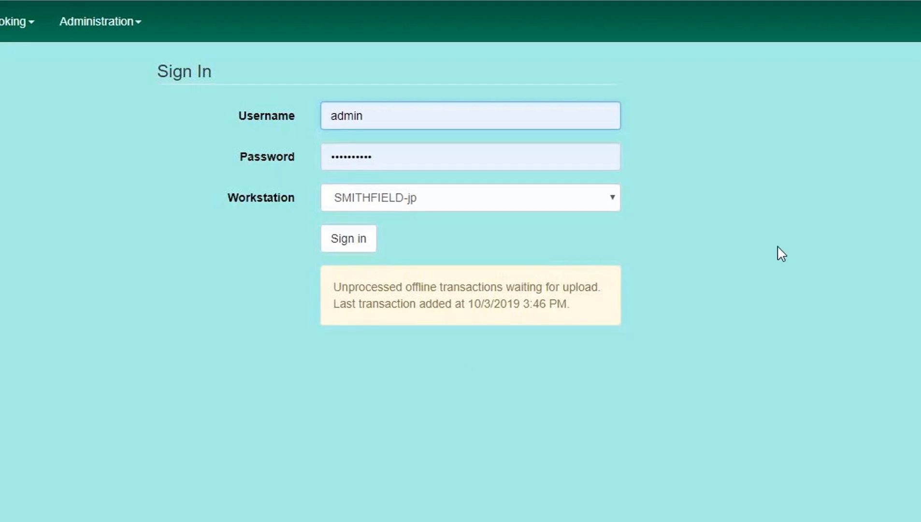
click(360, 233)
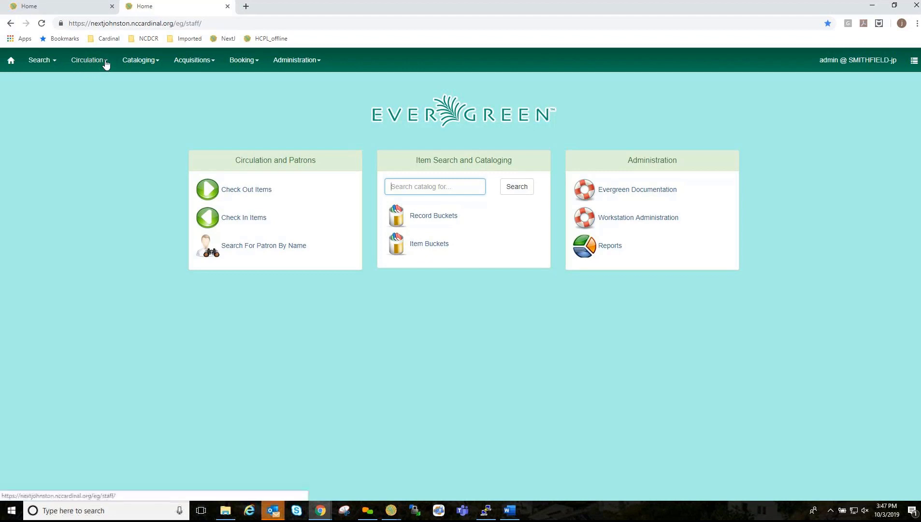
Reopen Offline Circulation from the Circulation menu to see the four pending checkouts
click(106, 63)
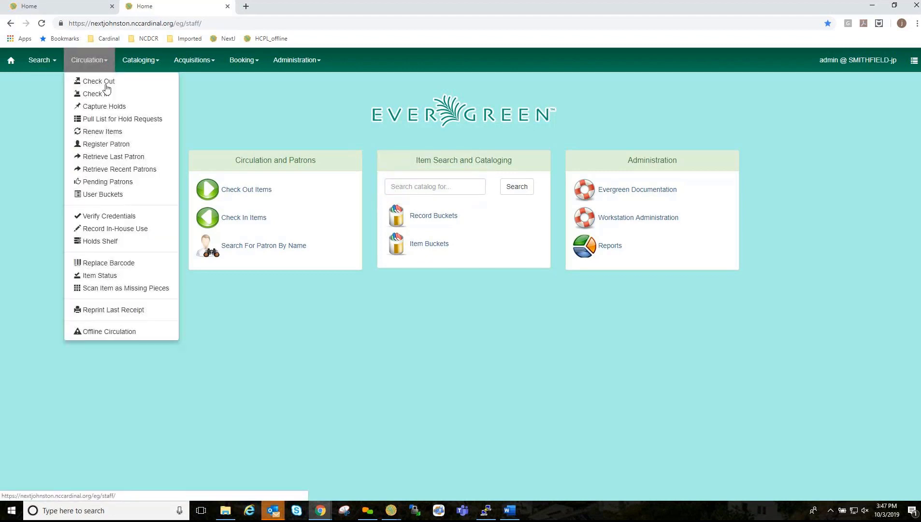
click(102, 332)
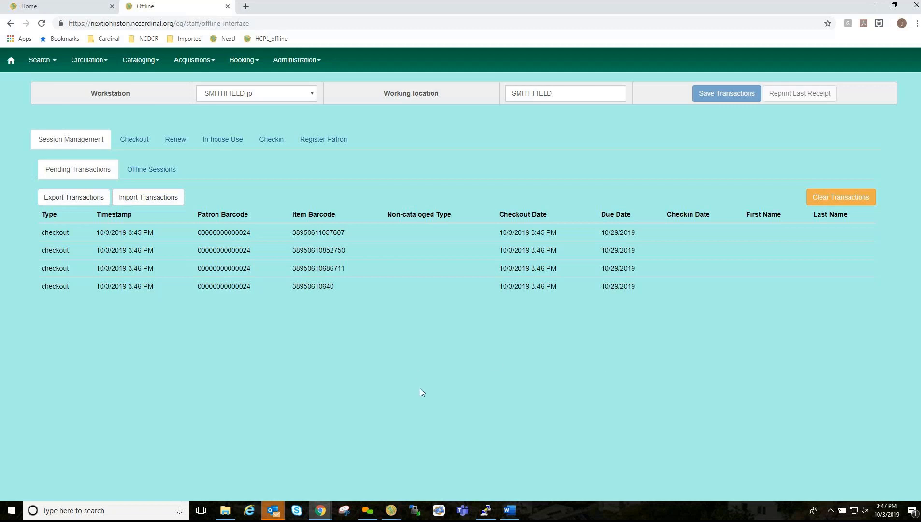
Show the Offline Sessions list, where earlier sessions like 'Retest' appear fully processed
click(152, 175)
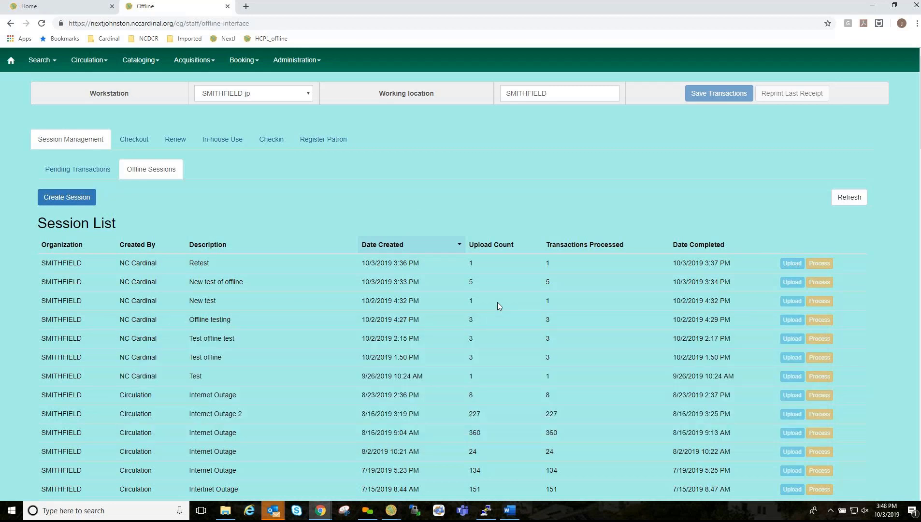
Create a new offline session described as 'Testing 3.3'
click(64, 202)
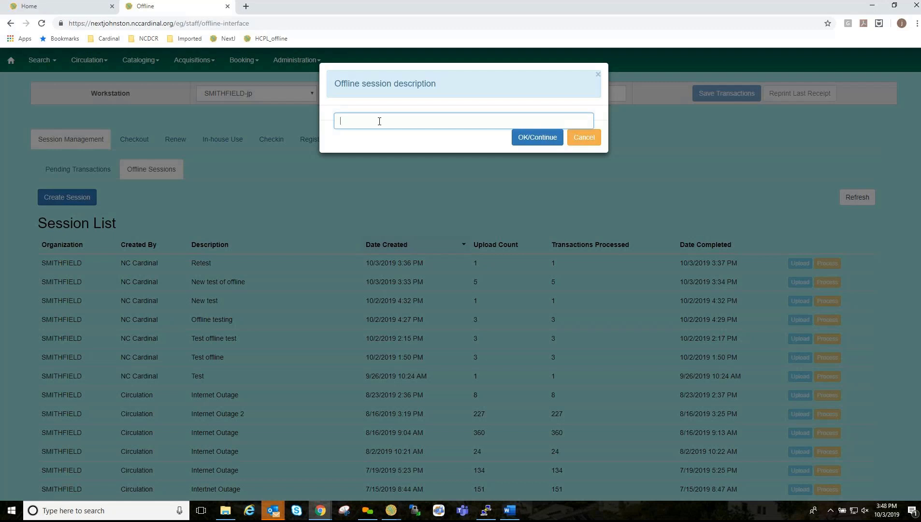
text(Testing 3.3)
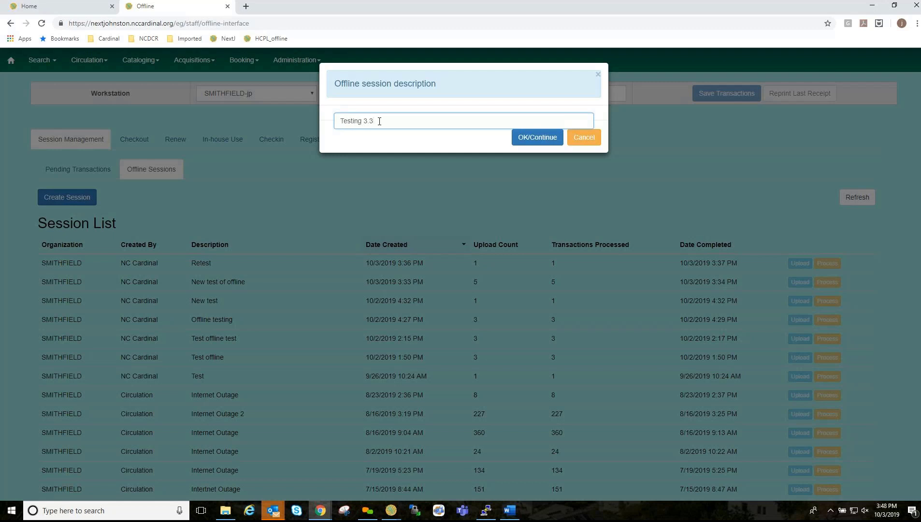
click(533, 140)
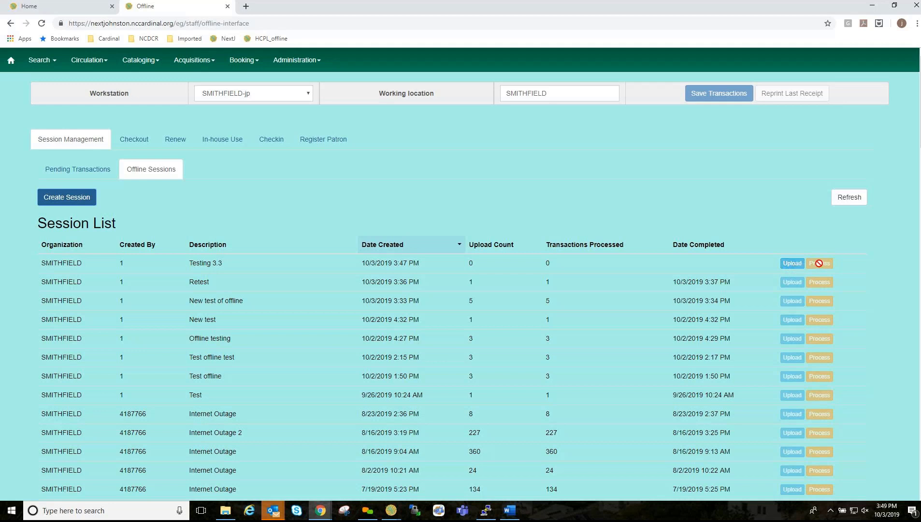
Upload and process the Testing 3.3 transactions, refresh, and sort sessions by completion date
click(792, 263)
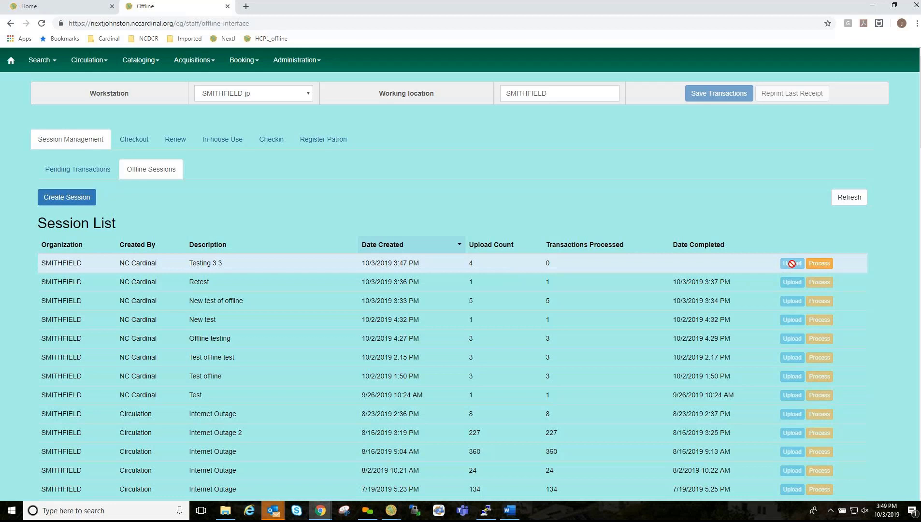
click(821, 267)
click(847, 201)
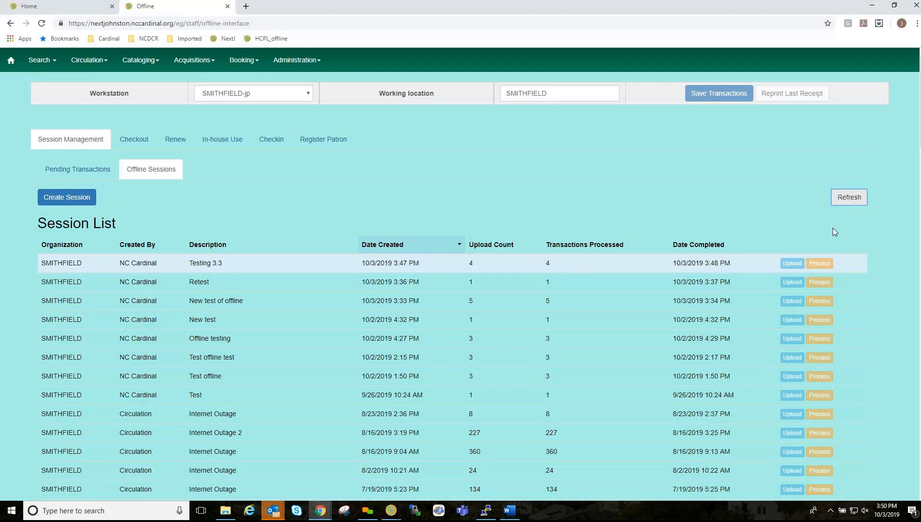
click(696, 244)
Scroll down to the Exception List with the COPY_IN_TRANSIT and ASSET_COPY_NOT_FOUND checkouts
drag(919, 111, 920, 459)
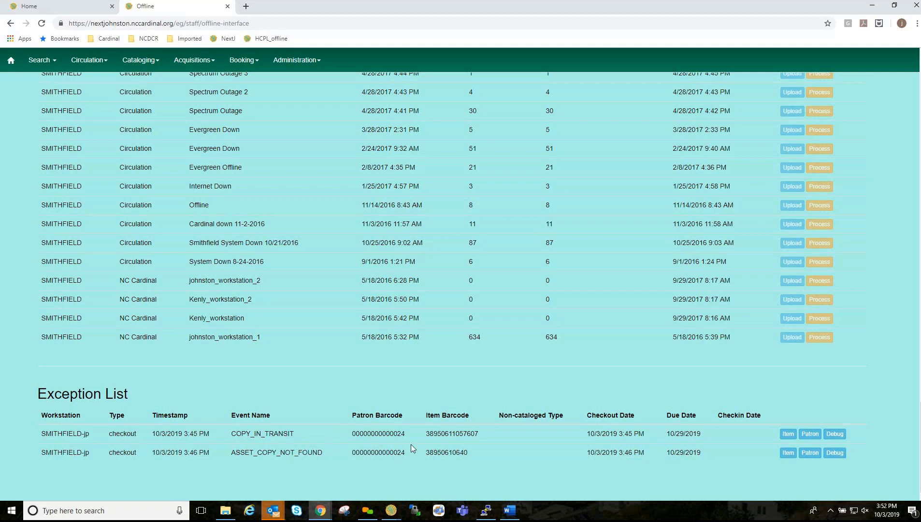
Open the in-transit exception's patron Items Out list and widen its Barcode column
click(809, 434)
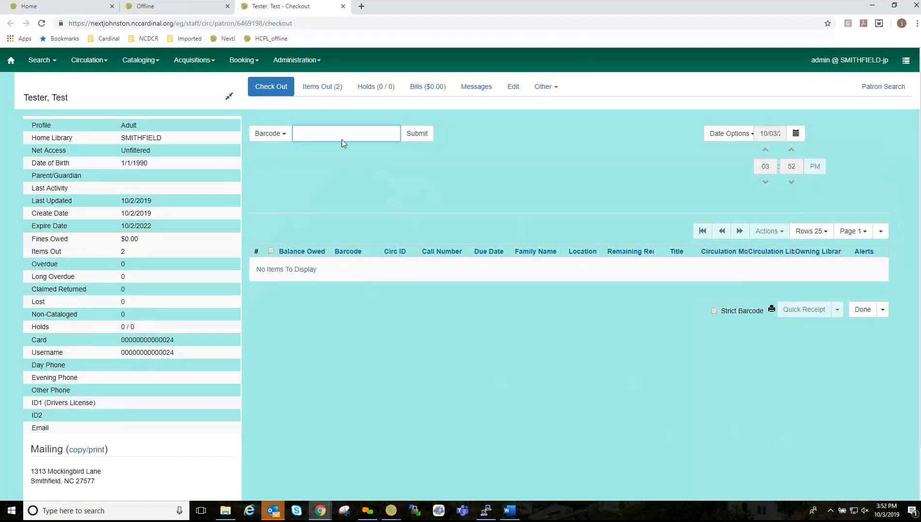
click(318, 90)
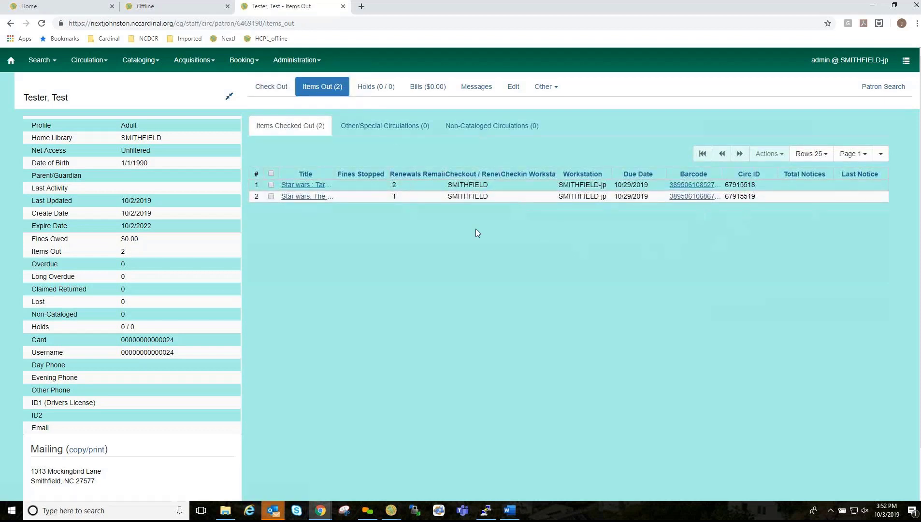
click(880, 154)
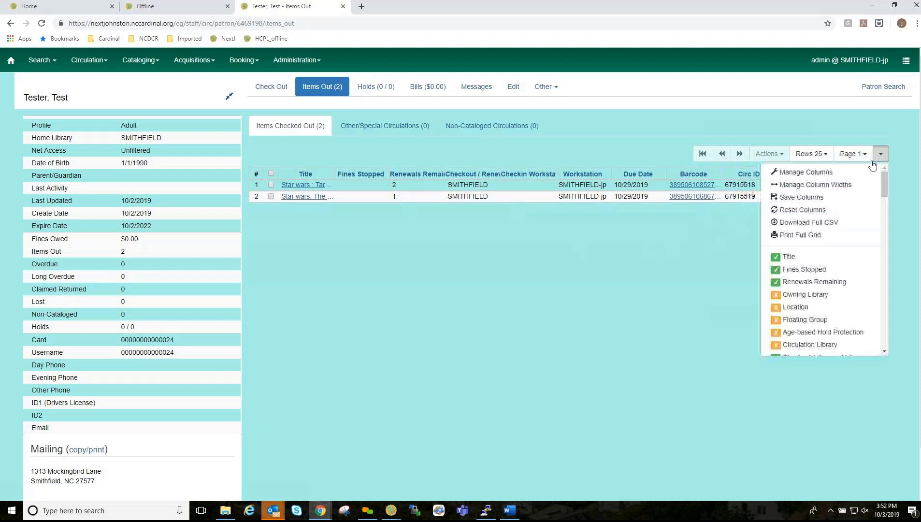
click(816, 184)
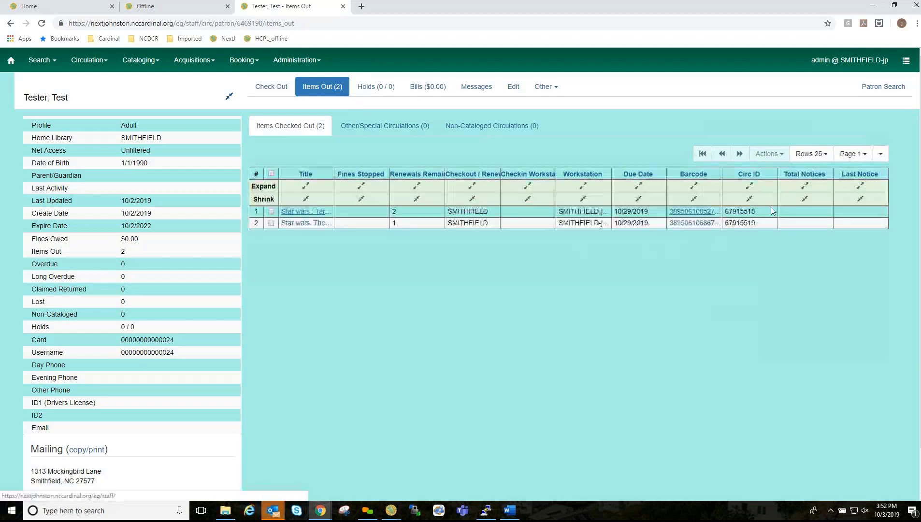
click(692, 186)
click(692, 187)
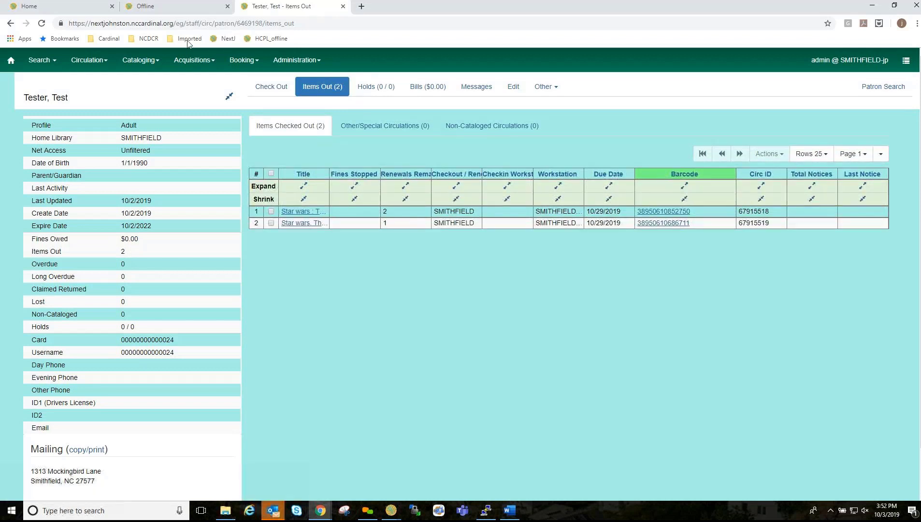
Switch between the patron's Items Out tab and the offline exception list, ending on the exceptions
click(175, 11)
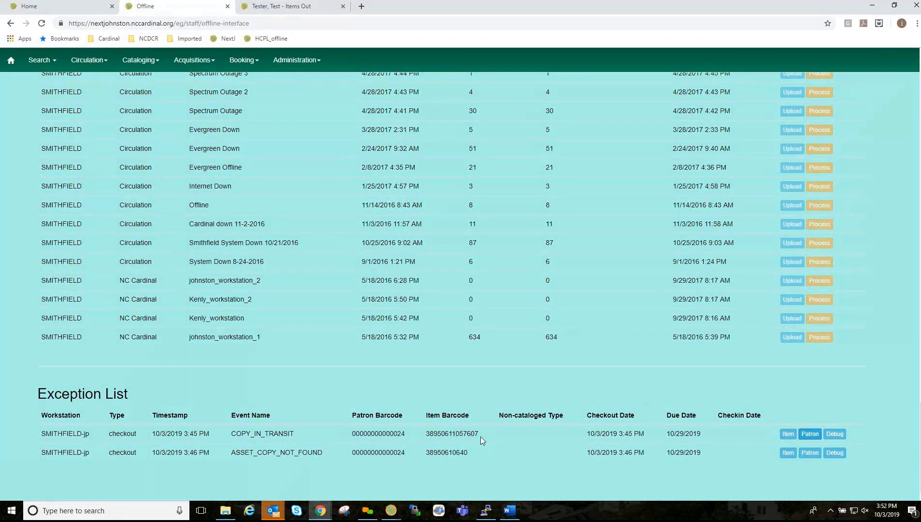
click(298, 10)
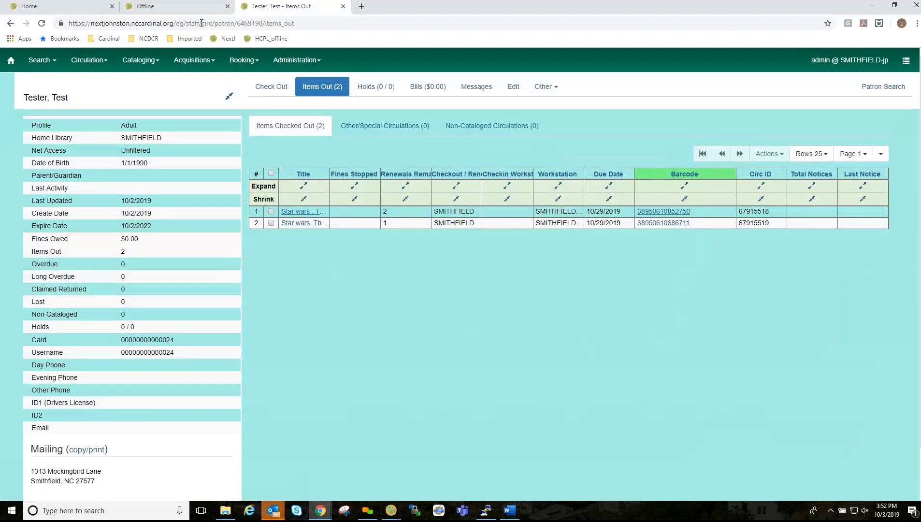
click(191, 8)
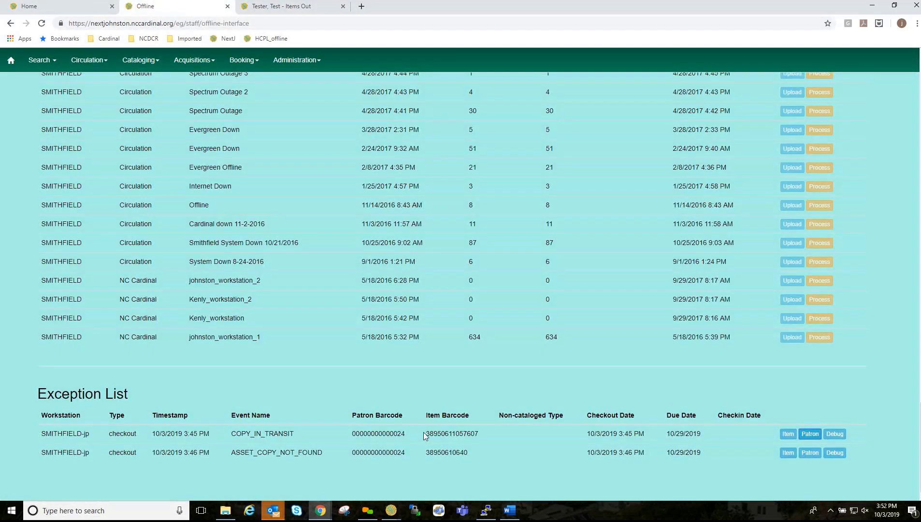
drag(427, 433, 479, 433)
right_click(461, 435)
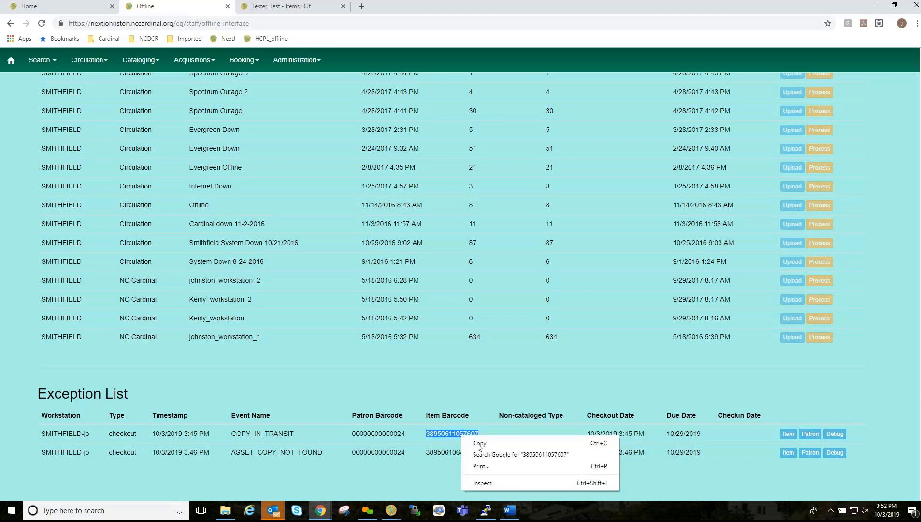
click(479, 444)
Check the item out to the patron, cancelling its transit and forcing the checkout
click(289, 7)
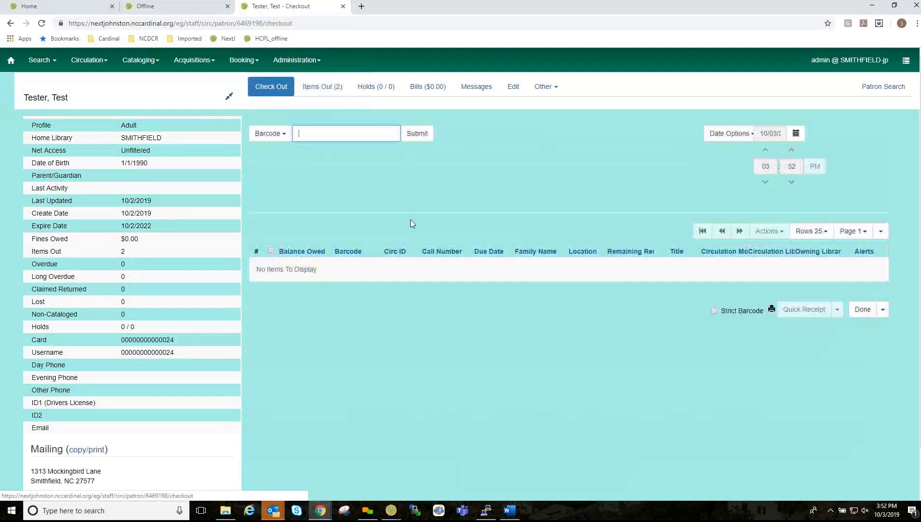
right_click(310, 133)
click(331, 191)
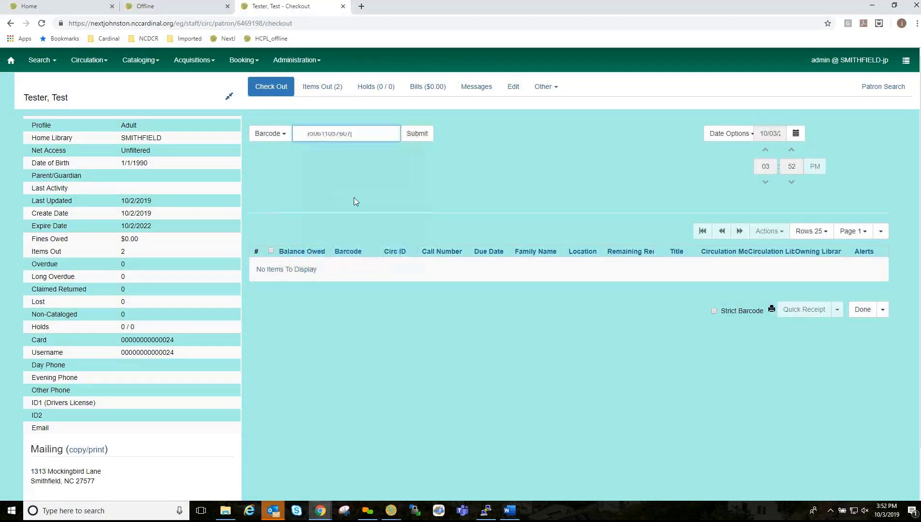
click(418, 134)
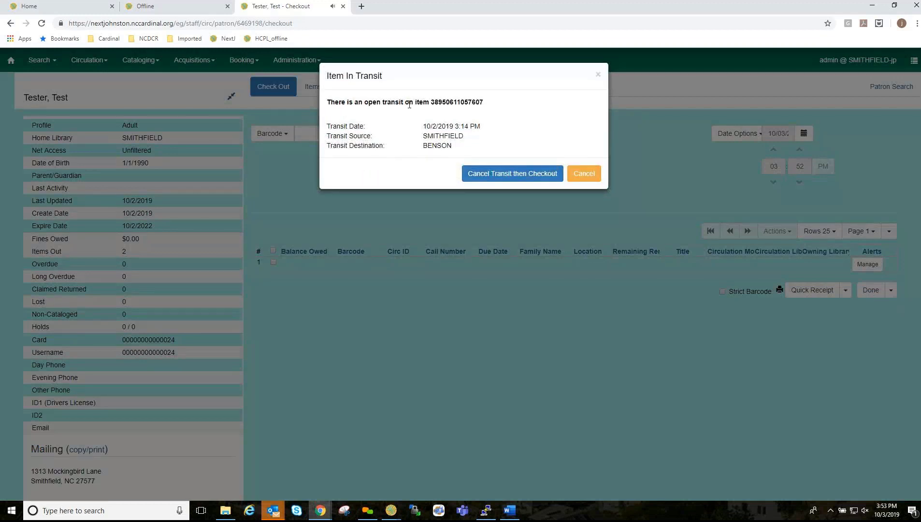
click(513, 177)
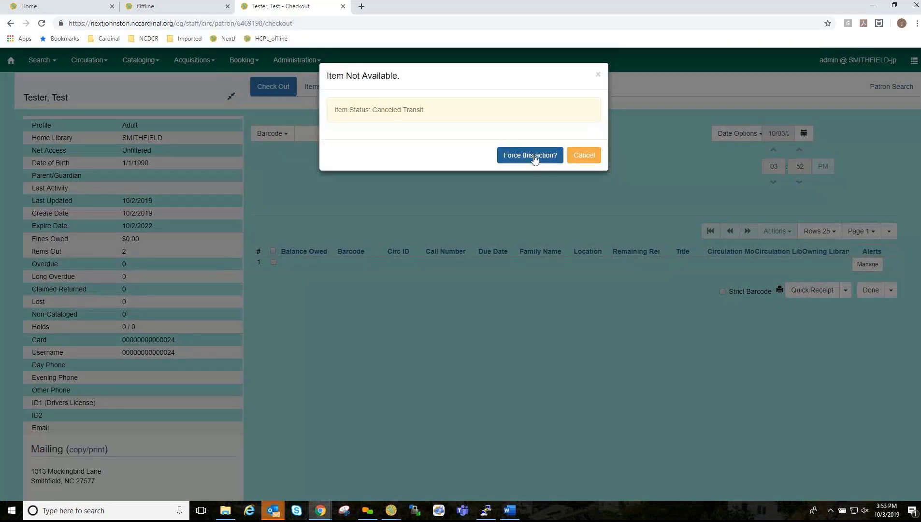
click(528, 158)
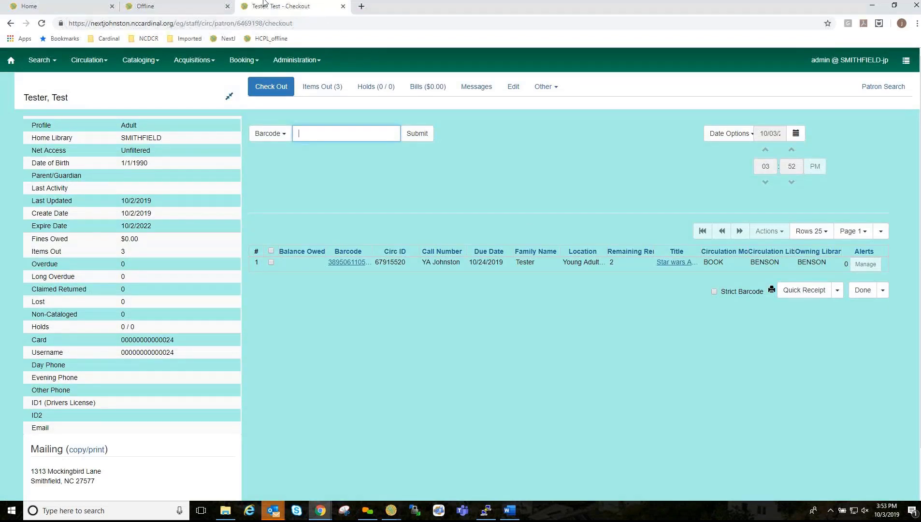
Return to the Offline tab and scroll up to the Testing 3.3 session entry
click(193, 7)
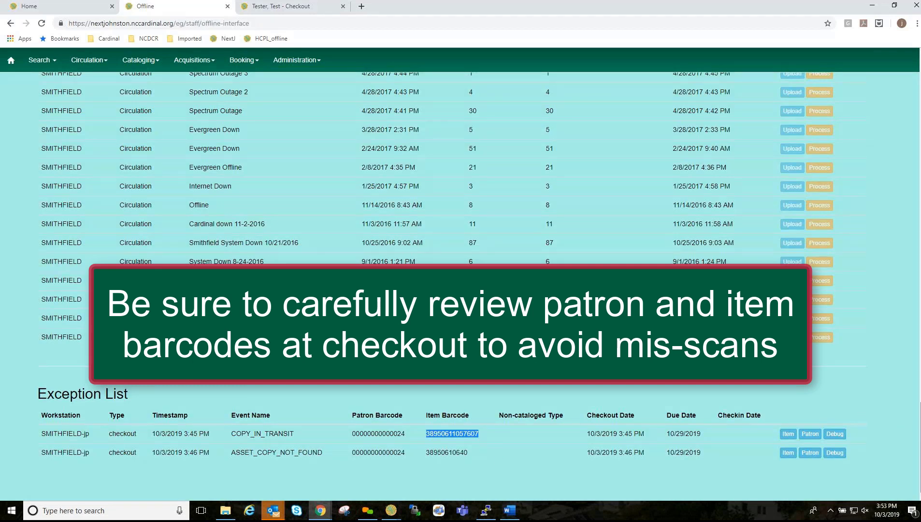
scroll(459, 285, up, 15)
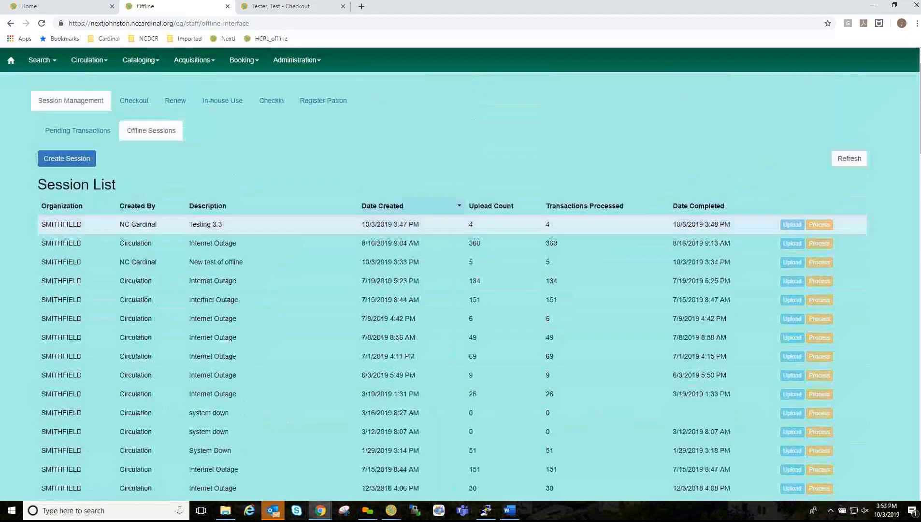